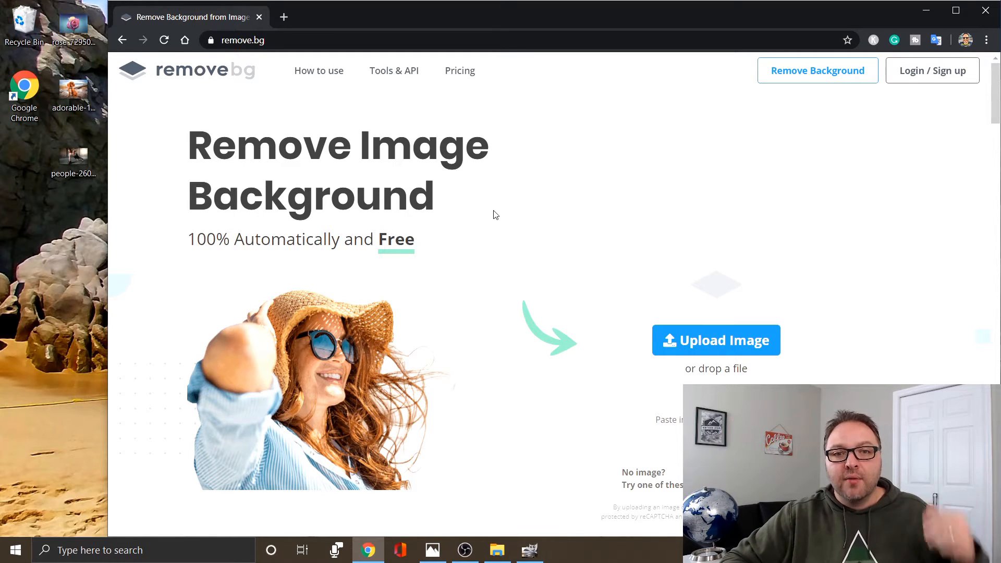
Review the site's pricing plans and return to the home page.
{"action": "left_click", "coordinate": [461, 72]}
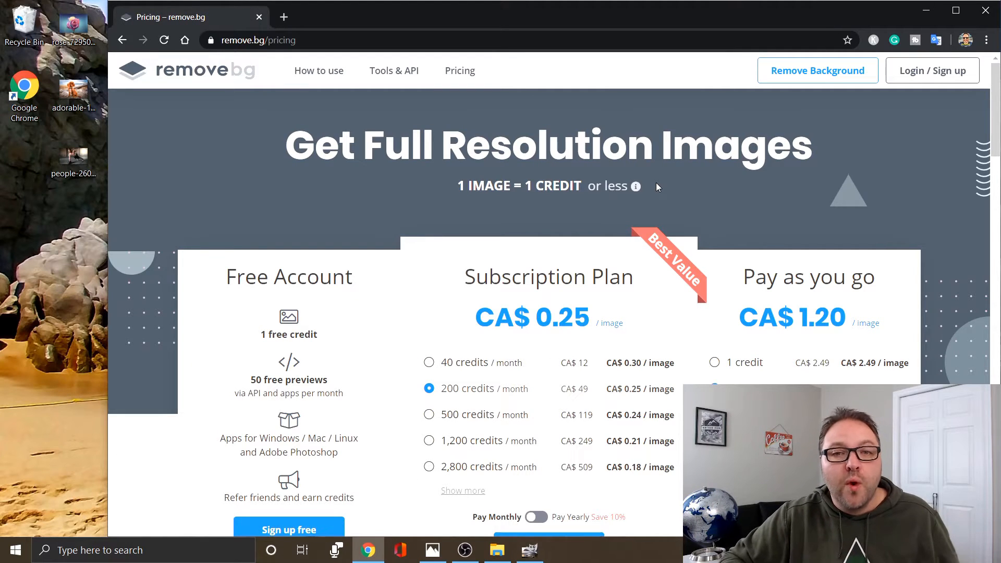
{"action": "left_click", "coordinate": [209, 76]}
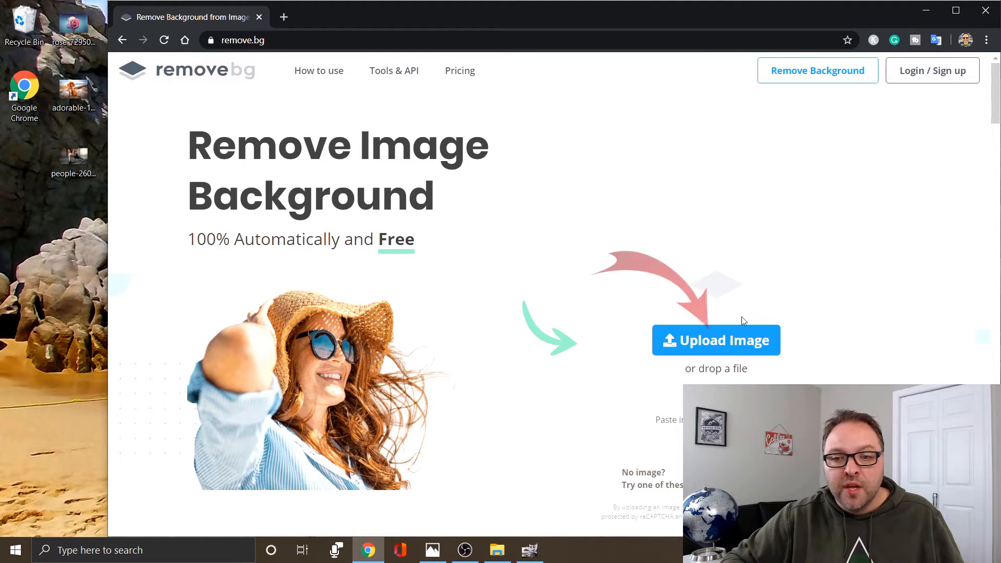
Upload rose-729509_1920.jpg, adorable-1851107_1920.jpg and people-2604149_1920.jpg from the desktop for background removal.
{"action": "left_click", "coordinate": [733, 347]}
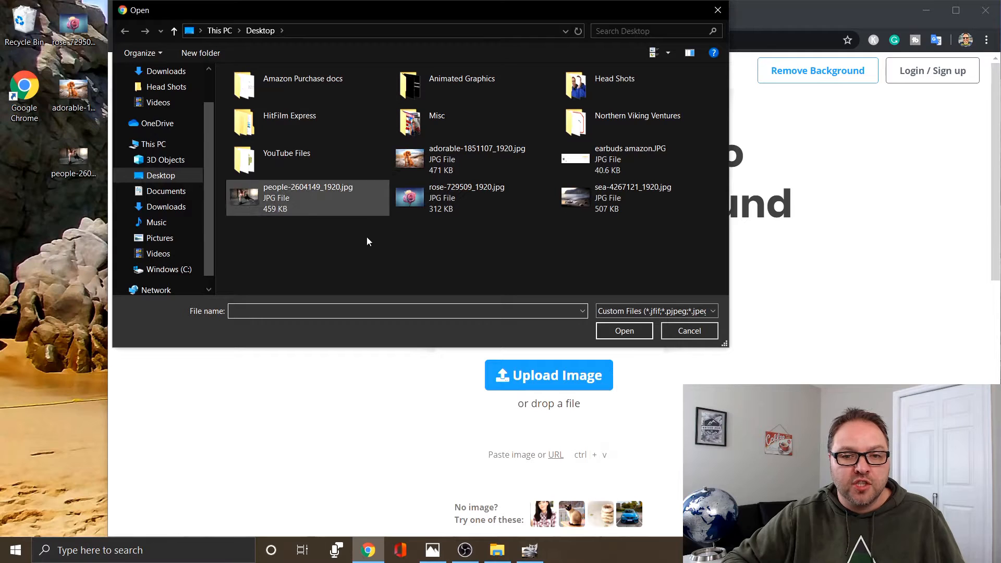
{"action": "left_click", "coordinate": [718, 10]}
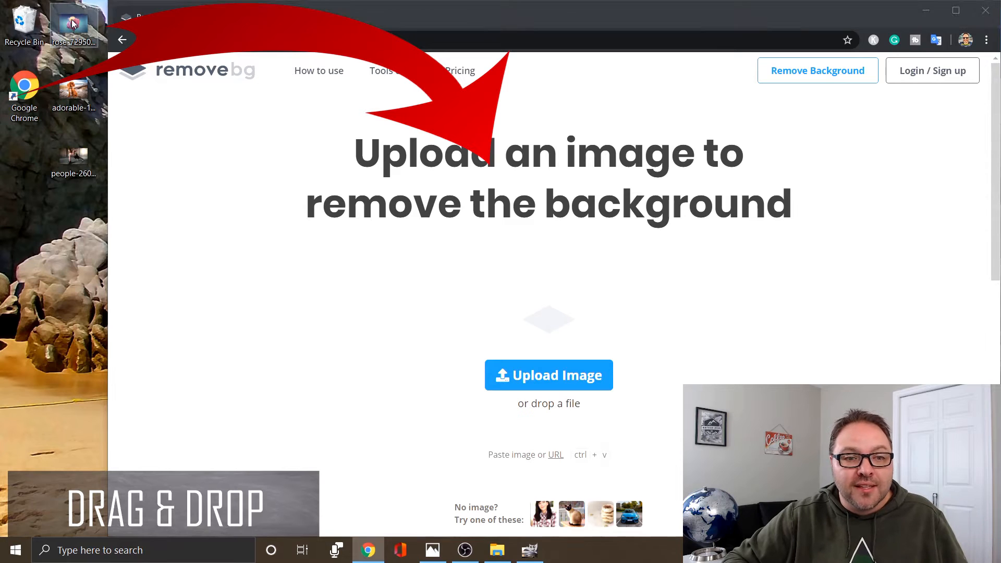
{"action": "left_click_drag", "start_coordinate": [73, 23], "coordinate": [571, 339]}
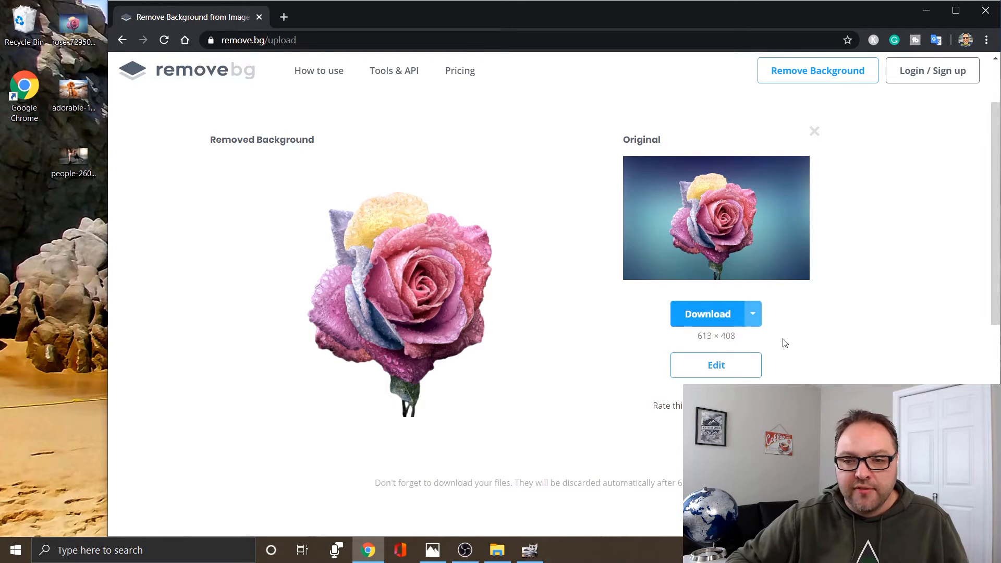
{"action": "scroll", "coordinate": [800, 338], "scroll_direction": "up", "scroll_amount": 2}
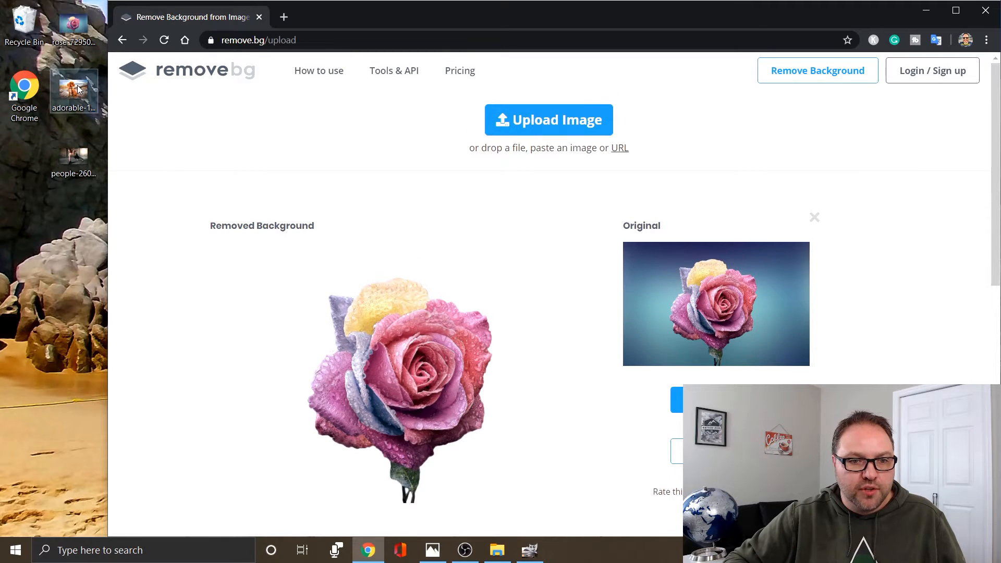
{"action": "left_click_drag", "start_coordinate": [73, 89], "coordinate": [530, 172]}
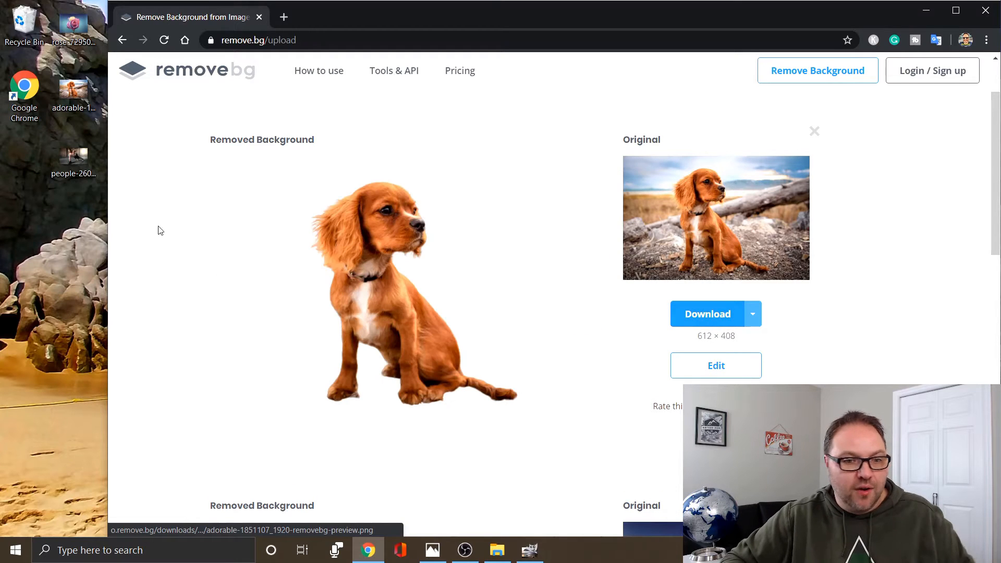
{"action": "left_click_drag", "start_coordinate": [66, 164], "coordinate": [495, 279]}
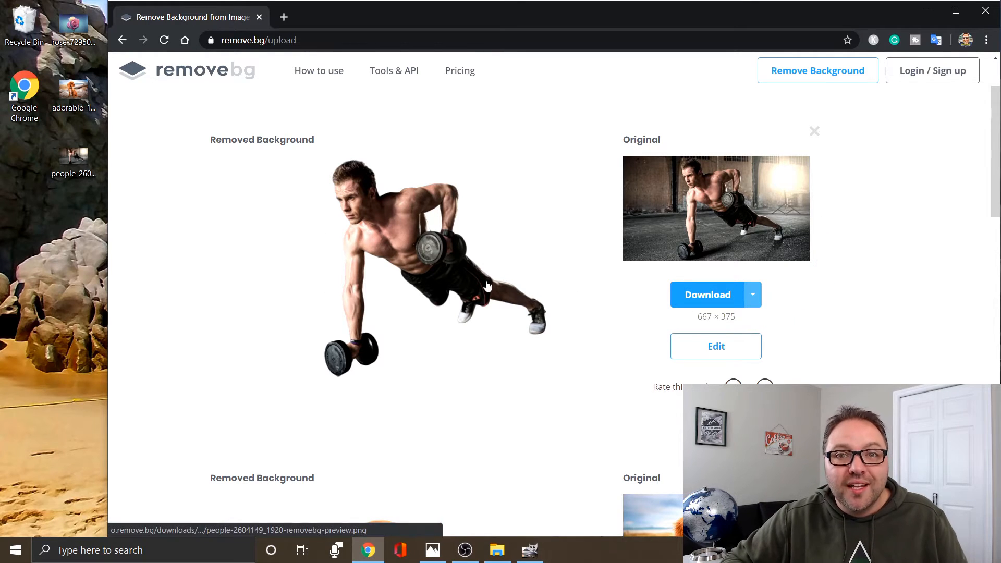
Download the background-free versions of the man, puppy and rose images at the standard size.
{"action": "scroll", "coordinate": [534, 320], "scroll_direction": "down", "scroll_amount": 8}
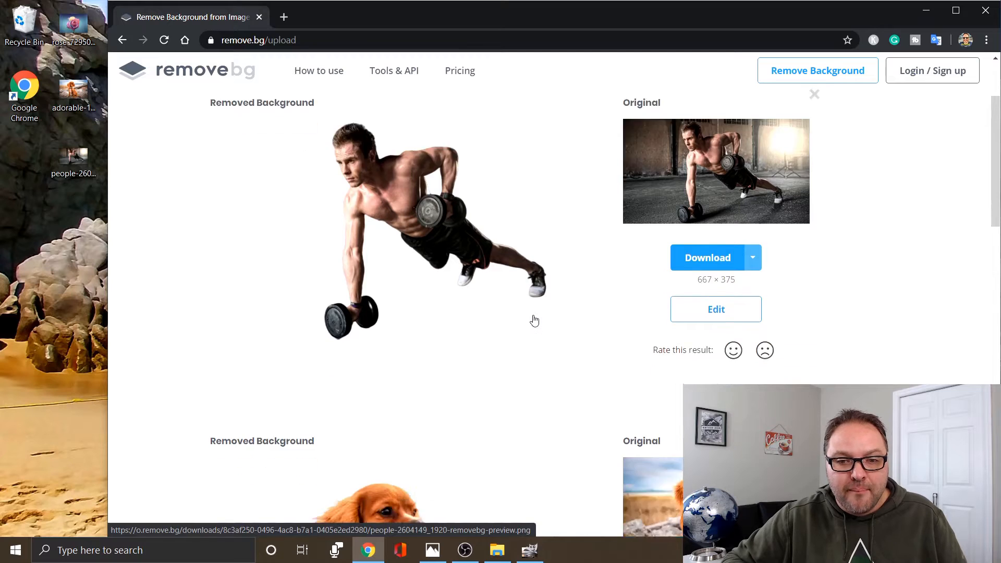
{"action": "scroll", "coordinate": [534, 320], "scroll_direction": "down", "scroll_amount": 6}
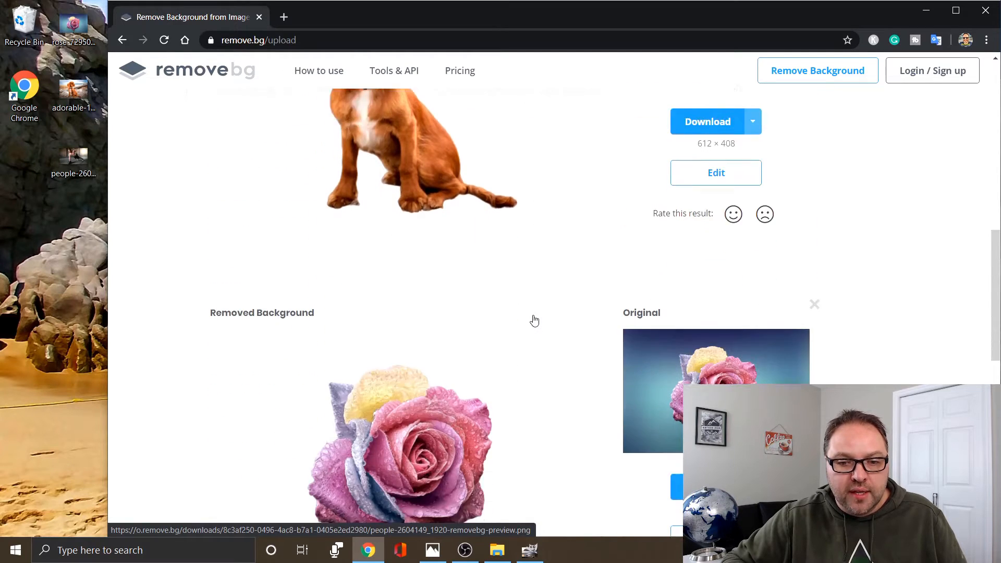
{"action": "scroll", "coordinate": [535, 320], "scroll_direction": "up", "scroll_amount": 6}
{"action": "scroll", "coordinate": [534, 320], "scroll_direction": "up", "scroll_amount": 8}
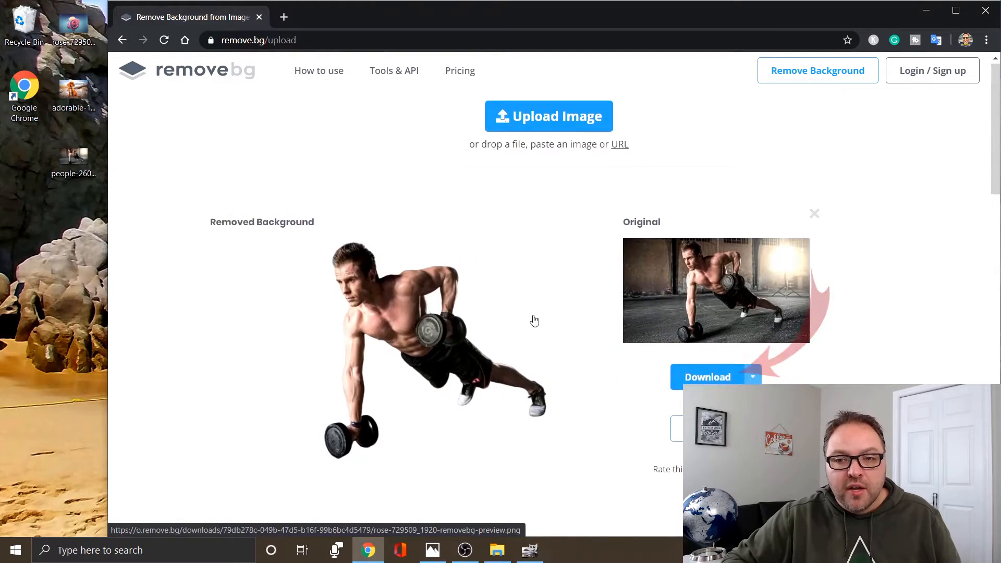
{"action": "left_click", "coordinate": [713, 382]}
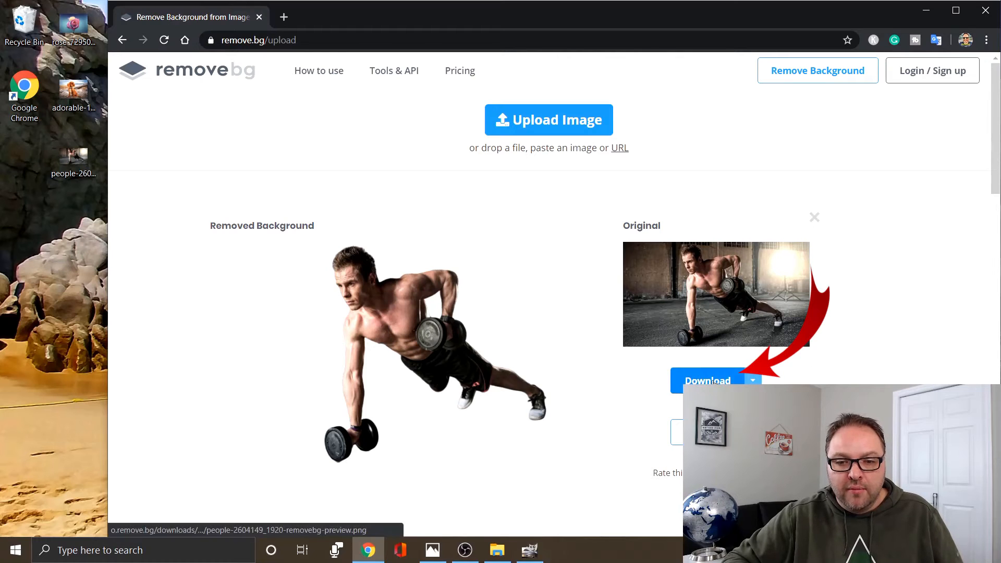
{"action": "scroll", "coordinate": [886, 346], "scroll_direction": "down", "scroll_amount": 6}
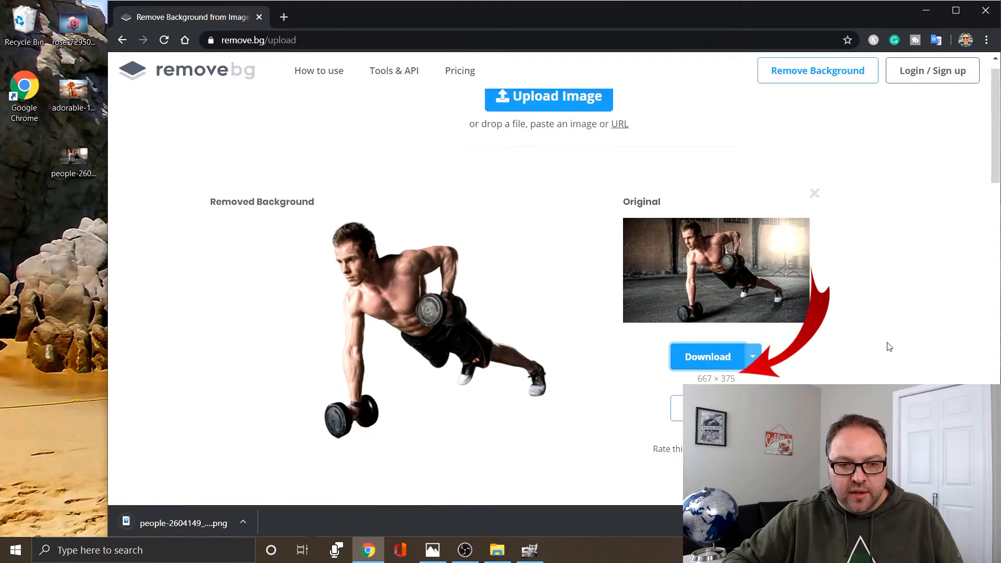
{"action": "left_click", "coordinate": [713, 412]}
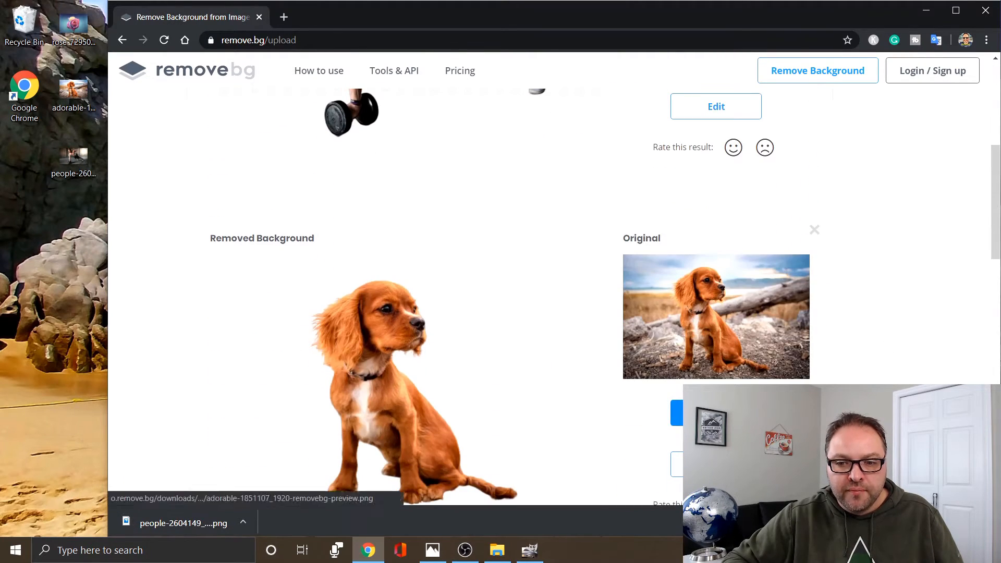
{"action": "scroll", "coordinate": [888, 339], "scroll_direction": "down", "scroll_amount": 8}
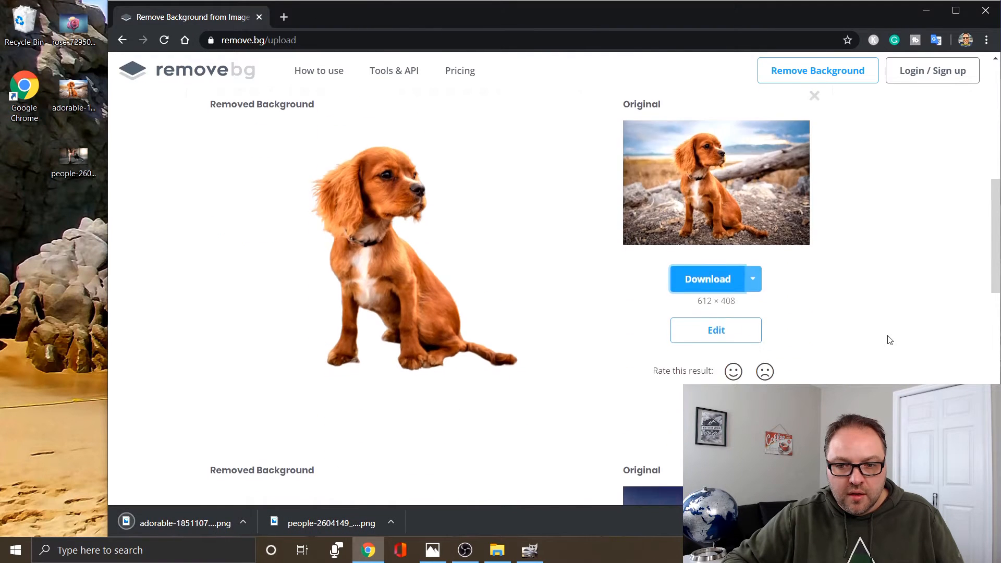
{"action": "left_click", "coordinate": [709, 327]}
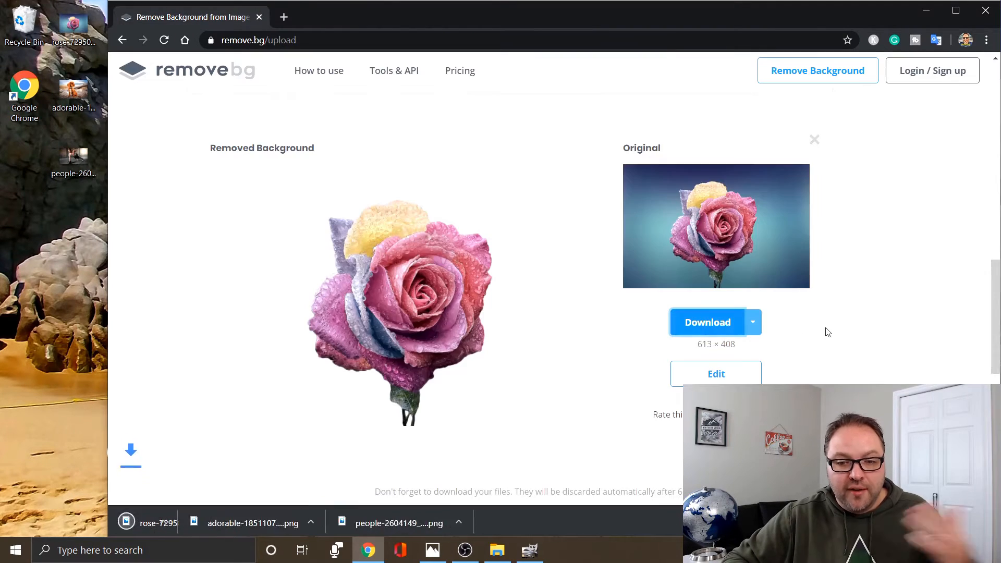
Place the three downloaded PNG cutouts of the rose, puppy and man on the desktop.
{"action": "left_click_drag", "start_coordinate": [183, 521], "coordinate": [26, 230]}
{"action": "left_click_drag", "start_coordinate": [333, 523], "coordinate": [24, 300]}
{"action": "left_click_drag", "start_coordinate": [507, 515], "coordinate": [32, 346]}
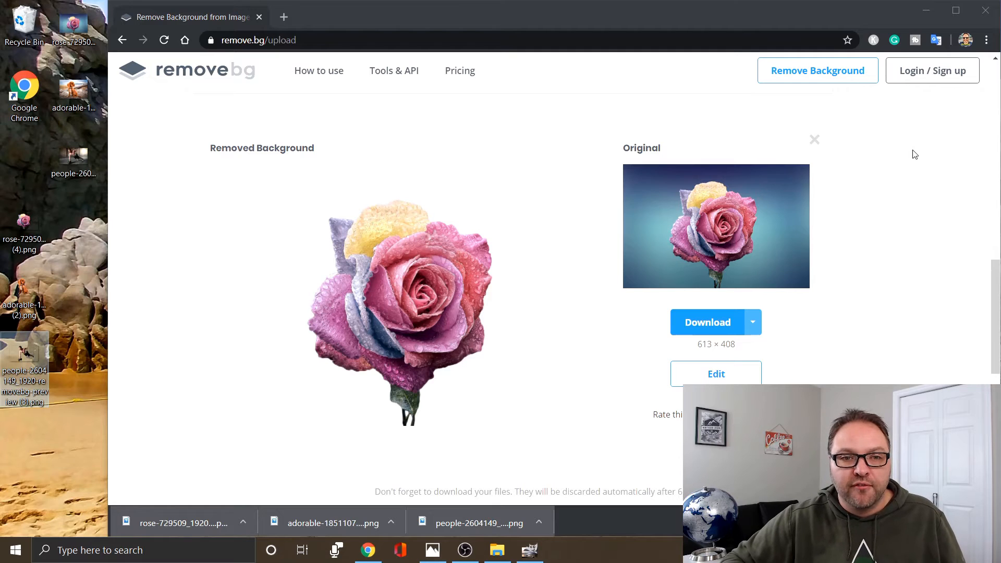
Switch to GIMP and add the man, puppy and rose PNG cutouts from the desktop as layers over the sea photo.
{"action": "left_click", "coordinate": [530, 551]}
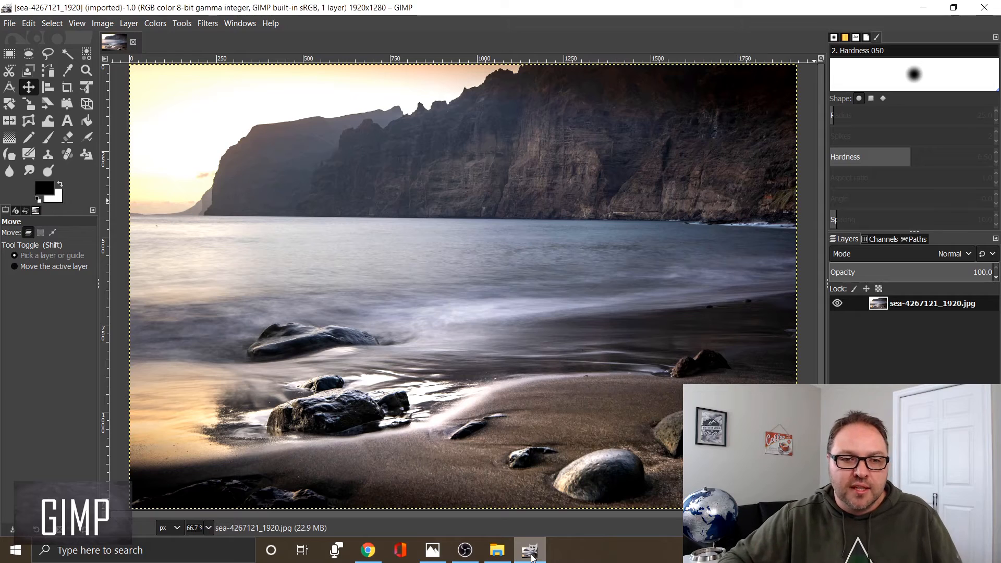
{"action": "left_click_drag", "start_coordinate": [523, 4], "coordinate": [562, 47]}
{"action": "left_click", "coordinate": [925, 11]}
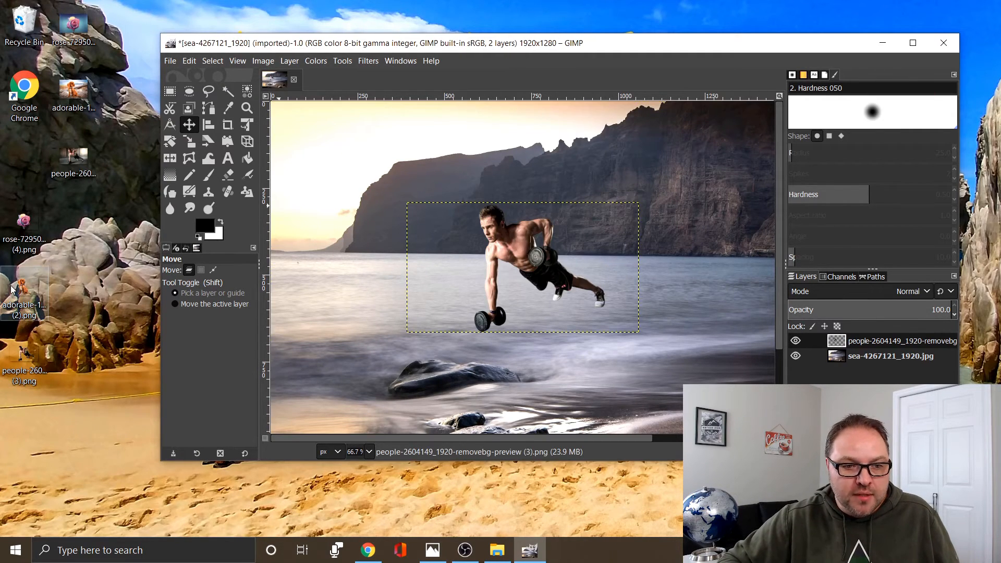
{"action": "left_click_drag", "start_coordinate": [23, 290], "coordinate": [323, 326]}
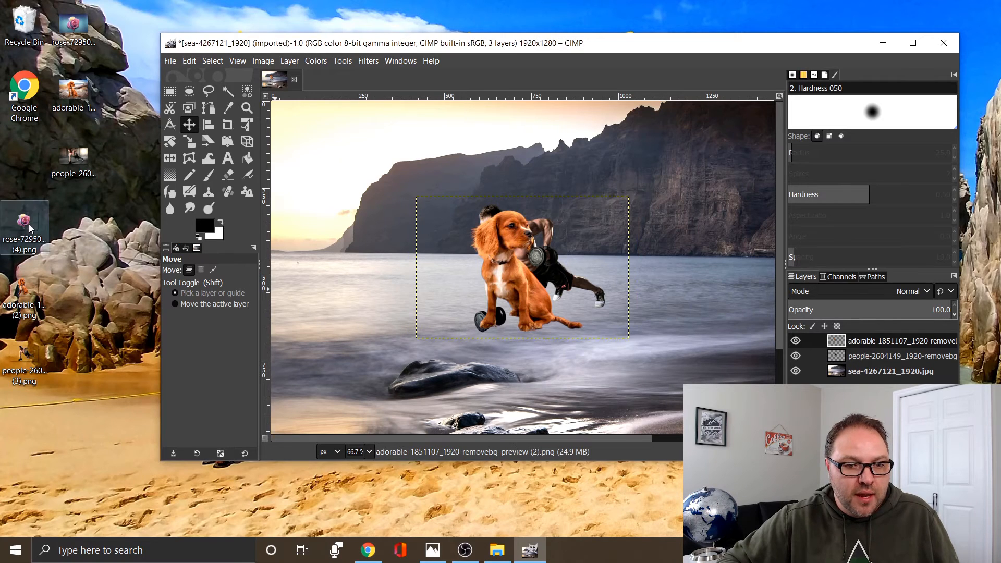
{"action": "left_click_drag", "start_coordinate": [367, 264], "coordinate": [301, 336]}
Maximize the image window and separate the overlapping cutouts, moving the puppy beside the sunlit sky and the man onto the beach.
{"action": "left_click", "coordinate": [913, 44]}
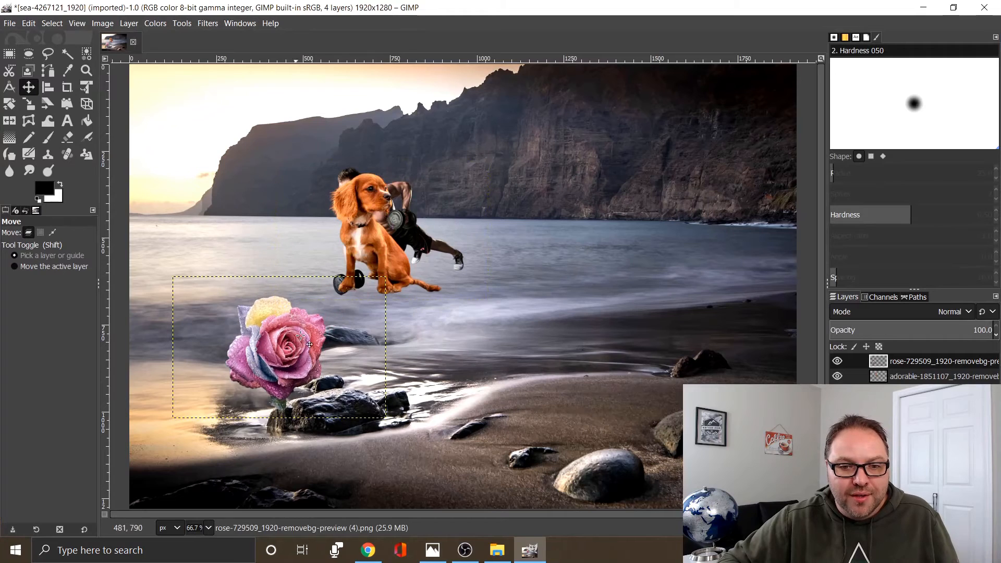
{"action": "left_click_drag", "start_coordinate": [377, 240], "coordinate": [205, 208]}
{"action": "left_click_drag", "start_coordinate": [375, 211], "coordinate": [568, 314]}
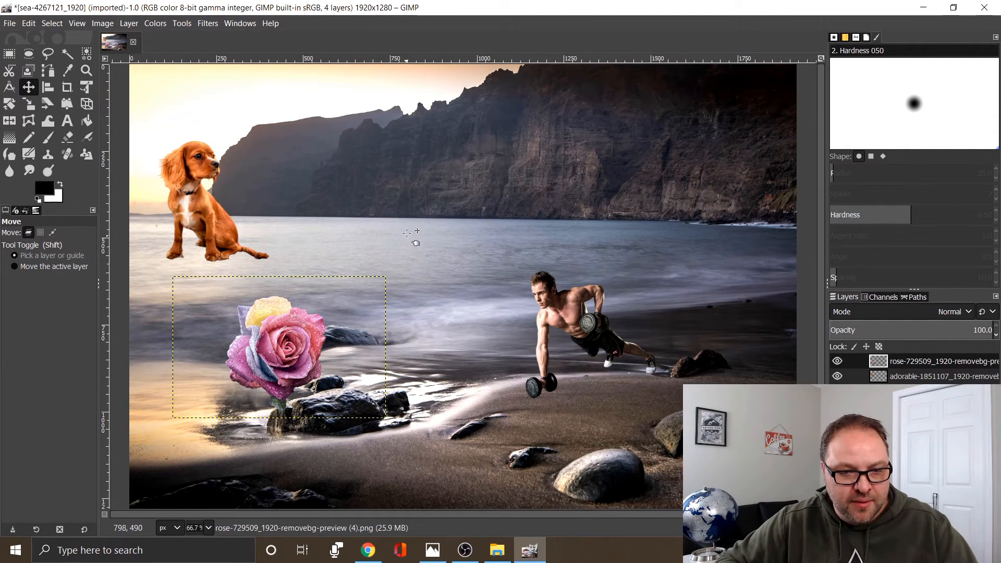
Scale the man's layer up to about 1201 × 675 px.
{"action": "left_click", "coordinate": [28, 104]}
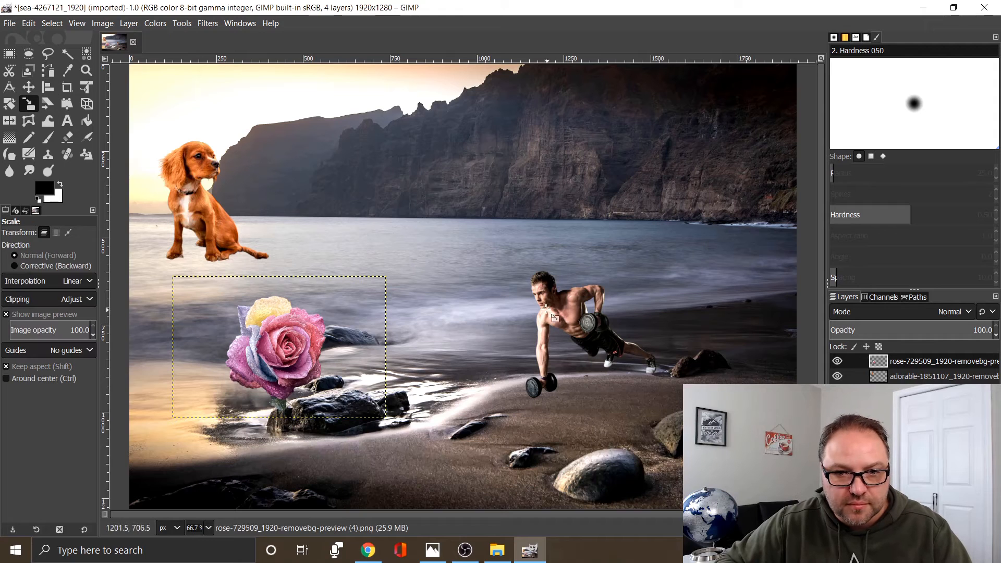
{"action": "left_click", "coordinate": [461, 270]}
{"action": "left_click_drag", "start_coordinate": [461, 271], "coordinate": [459, 272]}
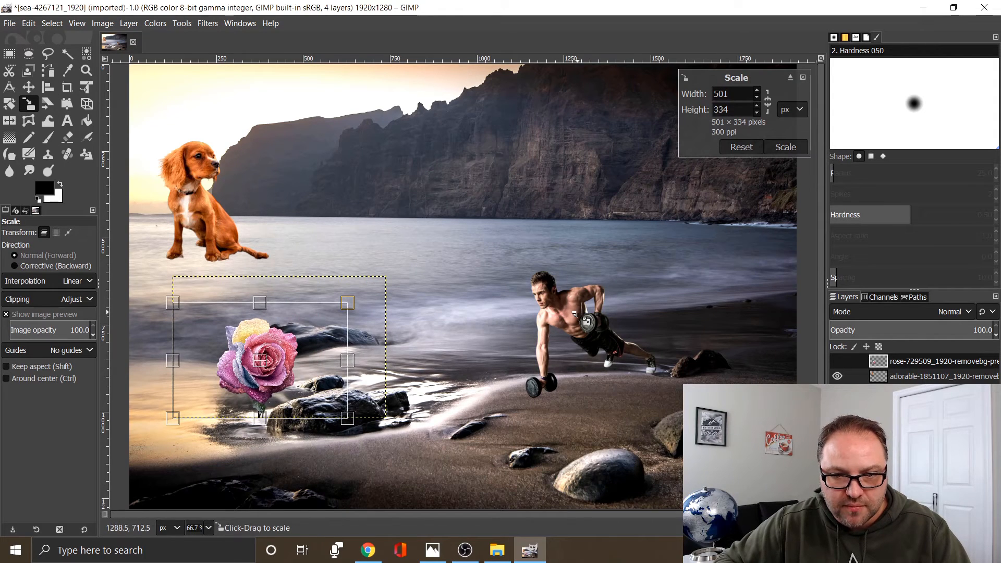
{"action": "left_click", "coordinate": [913, 392]}
{"action": "left_click_drag", "start_coordinate": [557, 289], "coordinate": [405, 196]}
Rearrange the cutouts with the man lower on the sand, the rose against the cliffs and the puppy on the dark foreground rocks.
{"action": "left_click", "coordinate": [30, 87]}
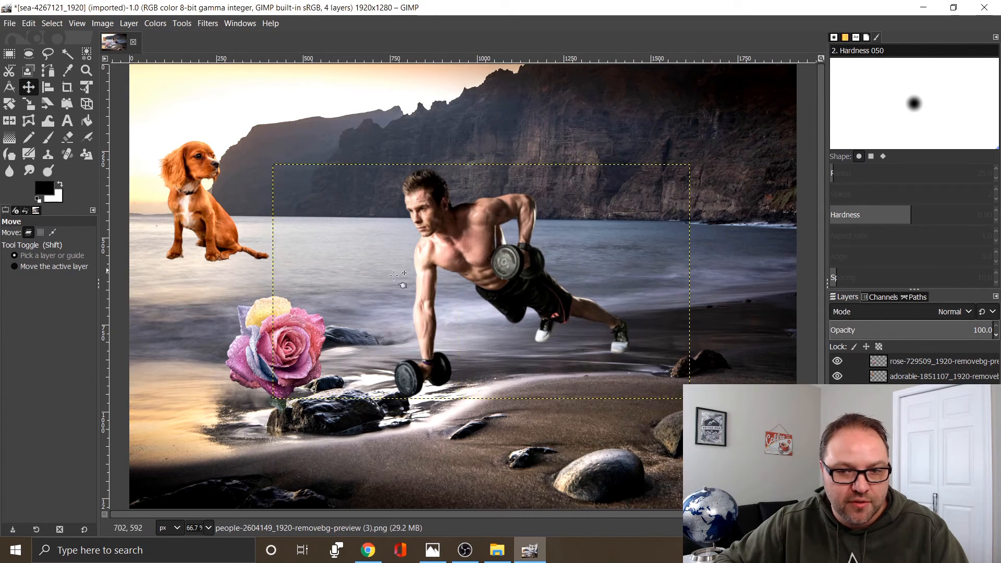
{"action": "left_click_drag", "start_coordinate": [517, 286], "coordinate": [581, 351]}
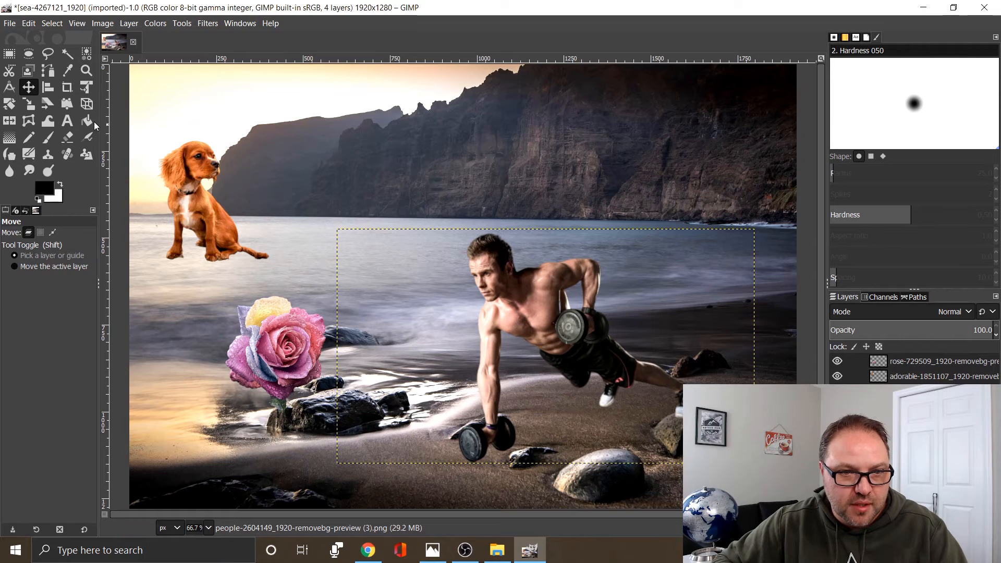
{"action": "left_click_drag", "start_coordinate": [269, 293], "coordinate": [388, 141]}
{"action": "left_click_drag", "start_coordinate": [209, 203], "coordinate": [224, 435]}
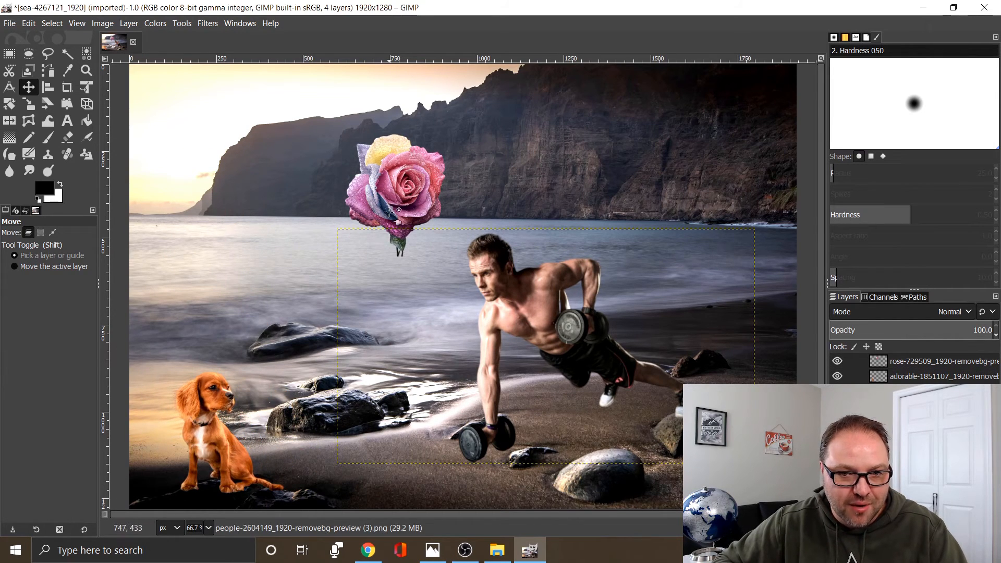
Scale the rose layer down proportionally to about 140 × 93 px.
{"action": "left_click", "coordinate": [35, 106]}
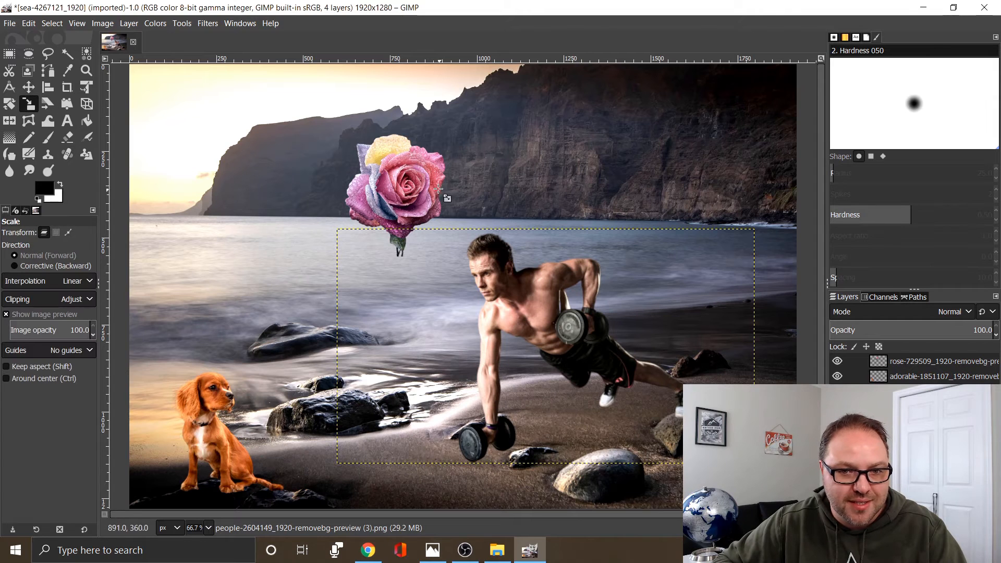
{"action": "left_click", "coordinate": [447, 199]}
{"action": "left_click", "coordinate": [931, 363]}
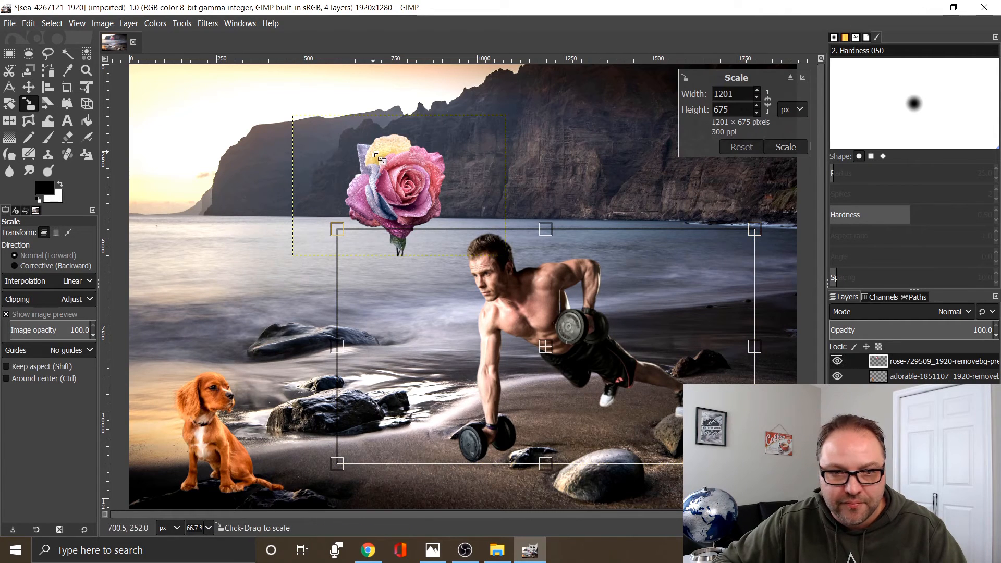
{"action": "left_click_drag", "start_coordinate": [426, 200], "coordinate": [250, 102]}
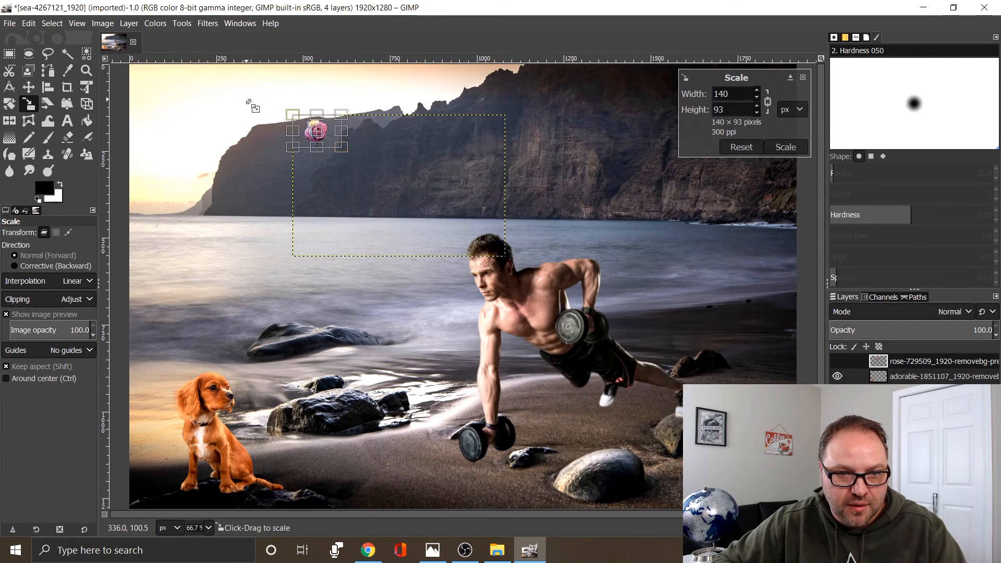
Place the small rose on the puppy's head and shift the man slightly closer to the puppy.
{"action": "left_click", "coordinate": [32, 87]}
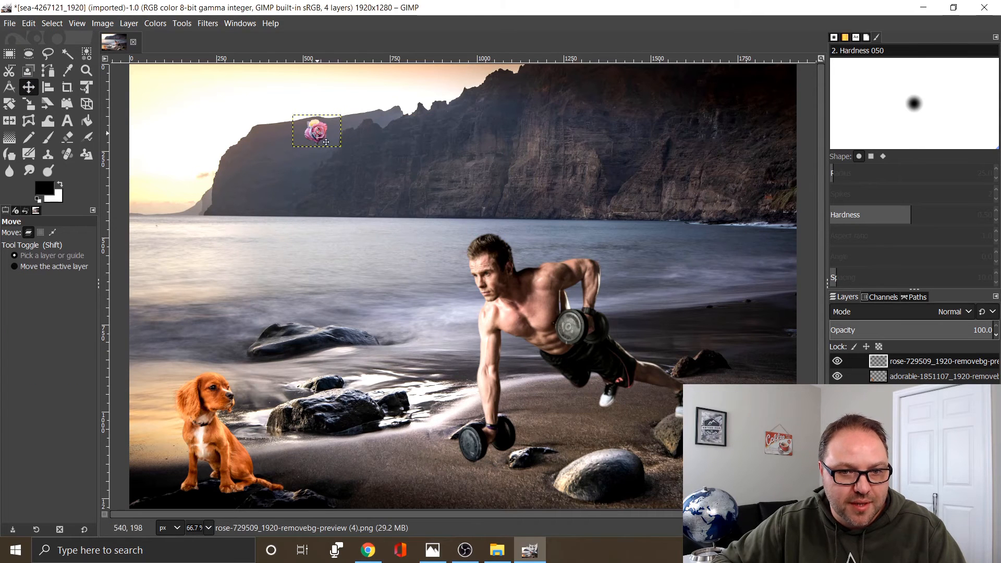
{"action": "left_click_drag", "start_coordinate": [318, 133], "coordinate": [199, 376]}
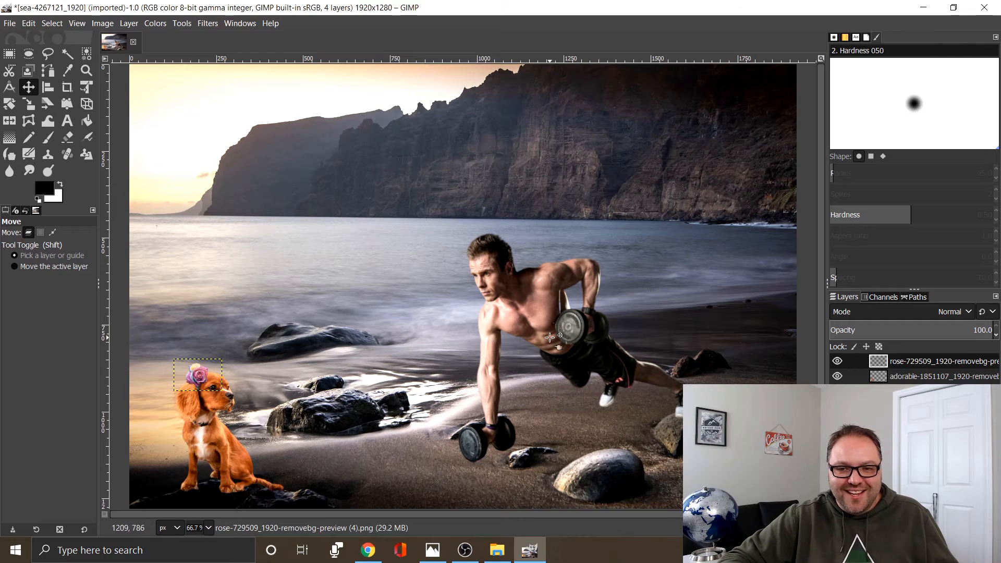
{"action": "left_click_drag", "start_coordinate": [554, 321], "coordinate": [512, 329]}
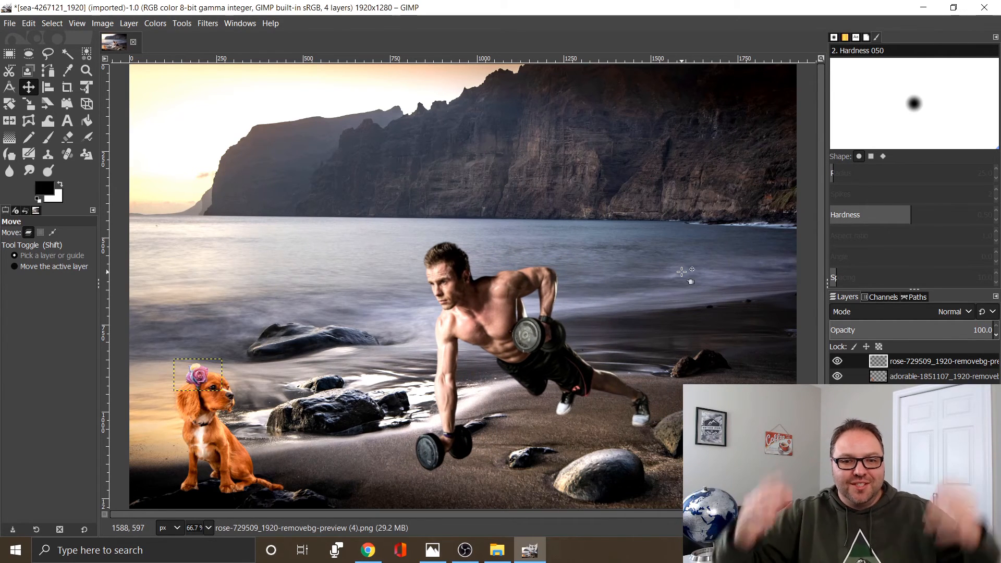